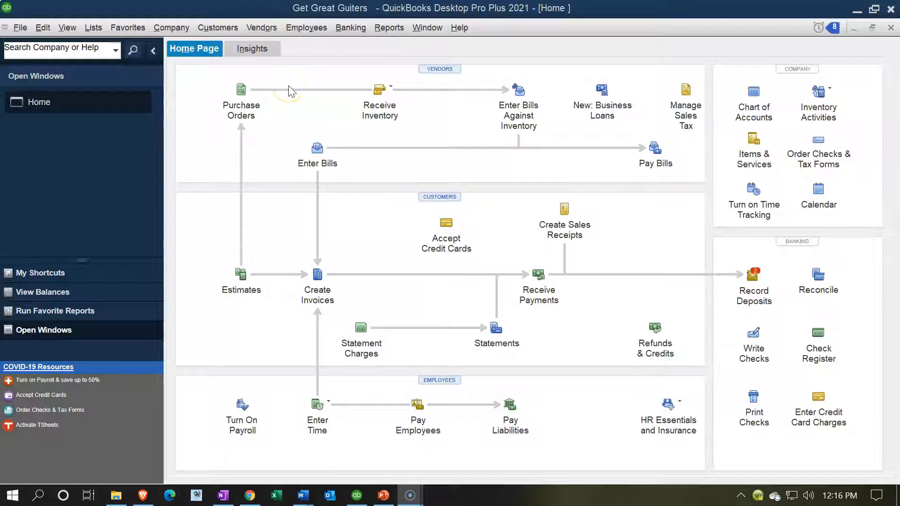
Display the home page and the open window list, and try collapsing and re-expanding the side icon bar
{"action": "left_click", "coordinate": [171, 28]}
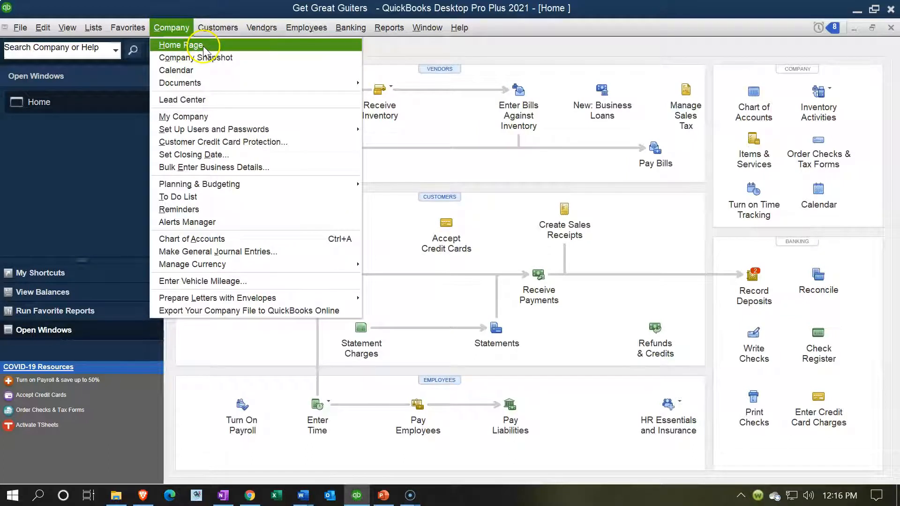
{"action": "left_click", "coordinate": [203, 47]}
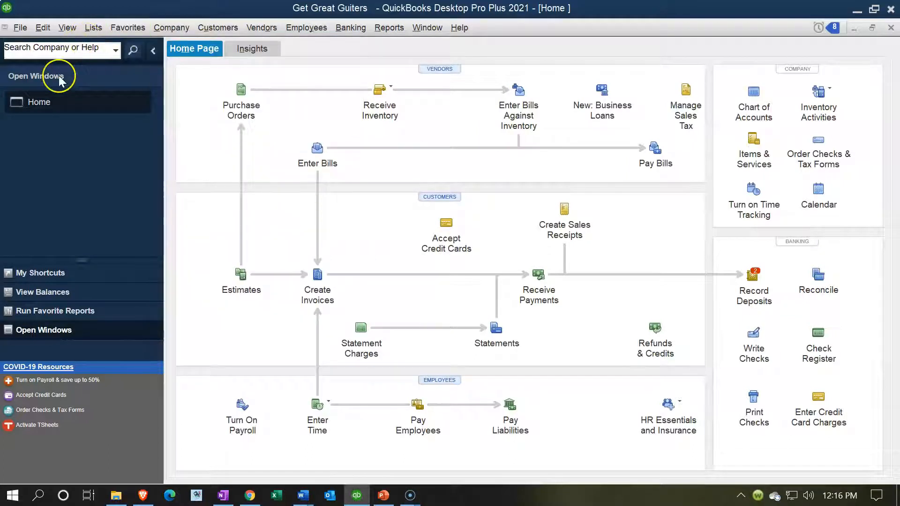
{"action": "left_click", "coordinate": [67, 28]}
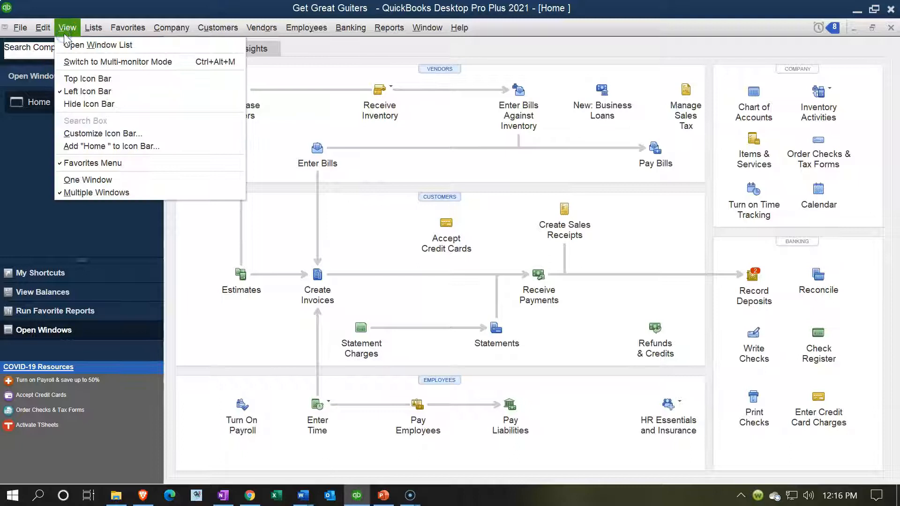
{"action": "left_click", "coordinate": [133, 46]}
{"action": "left_click", "coordinate": [154, 50]}
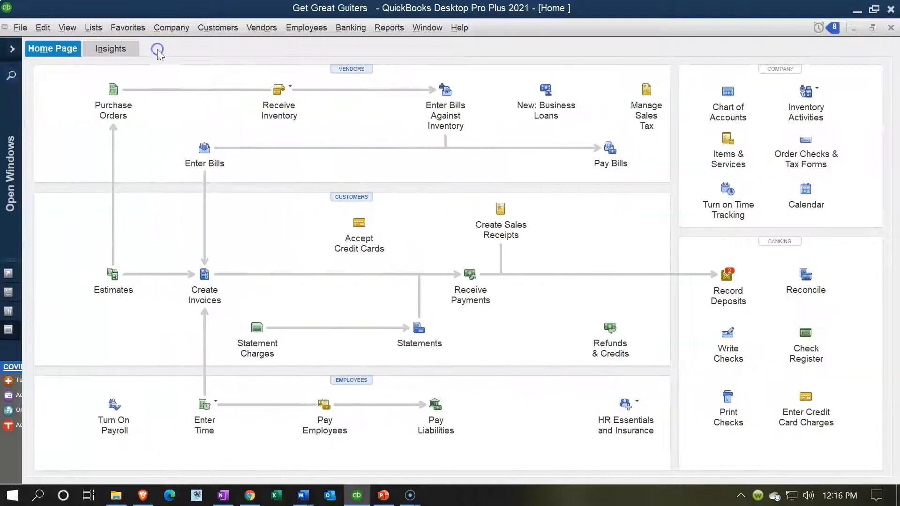
{"action": "left_click", "coordinate": [14, 50]}
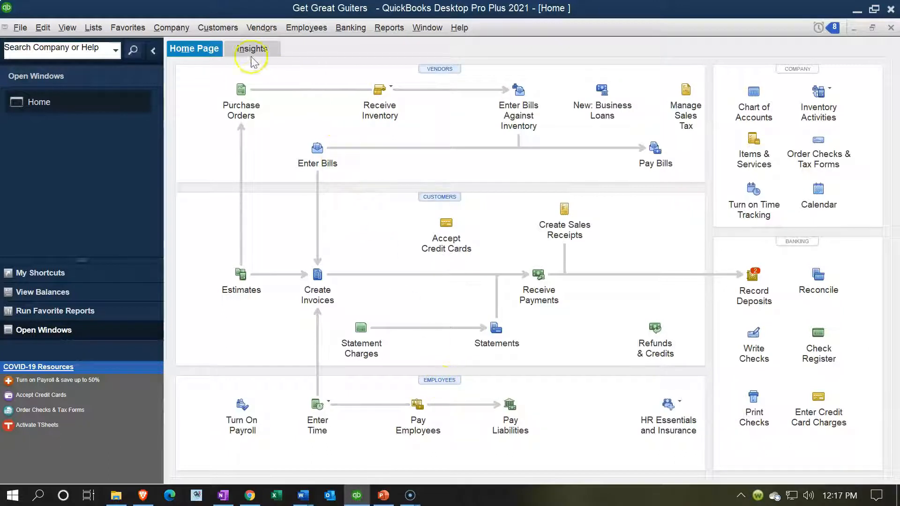
Open the Employee Center and collapse the side icon bar to widen the view
{"action": "left_click", "coordinate": [319, 38]}
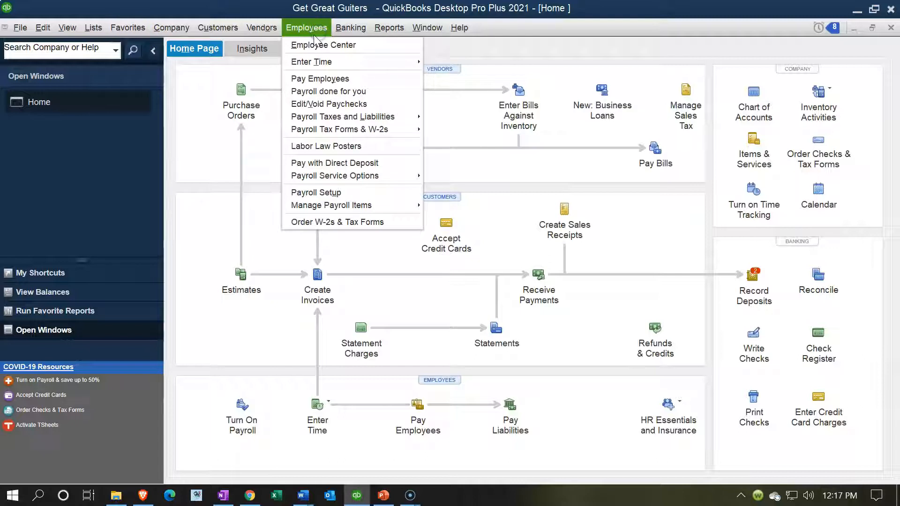
{"action": "left_click", "coordinate": [340, 47]}
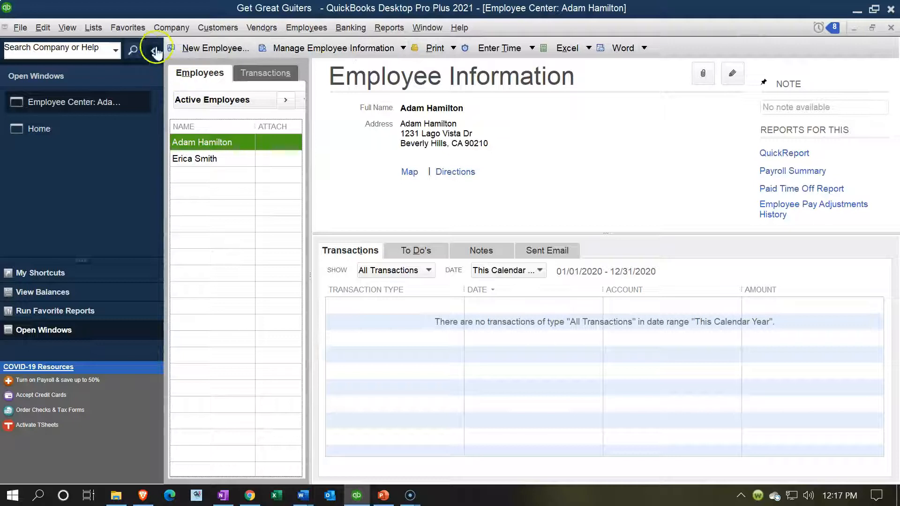
{"action": "left_click", "coordinate": [153, 51]}
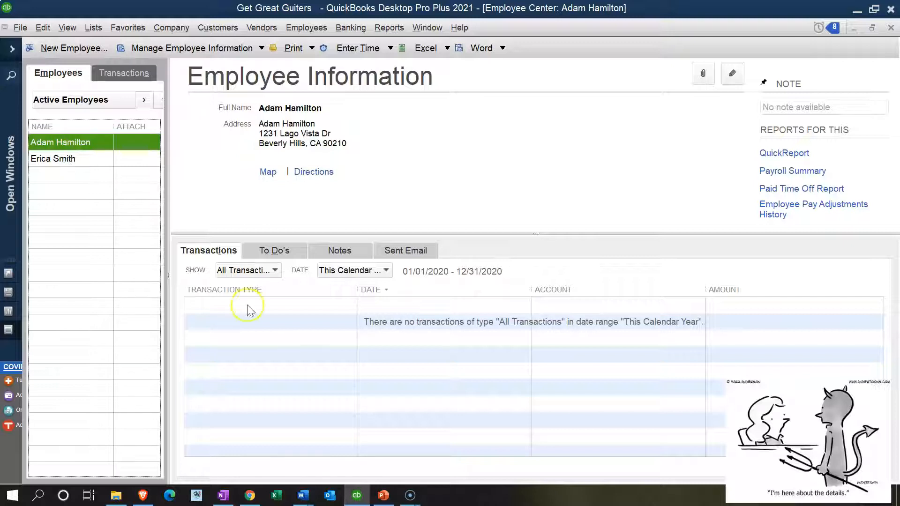
Filter the selected employee's transactions to the date range Next Calendar Year
{"action": "left_click", "coordinate": [356, 307]}
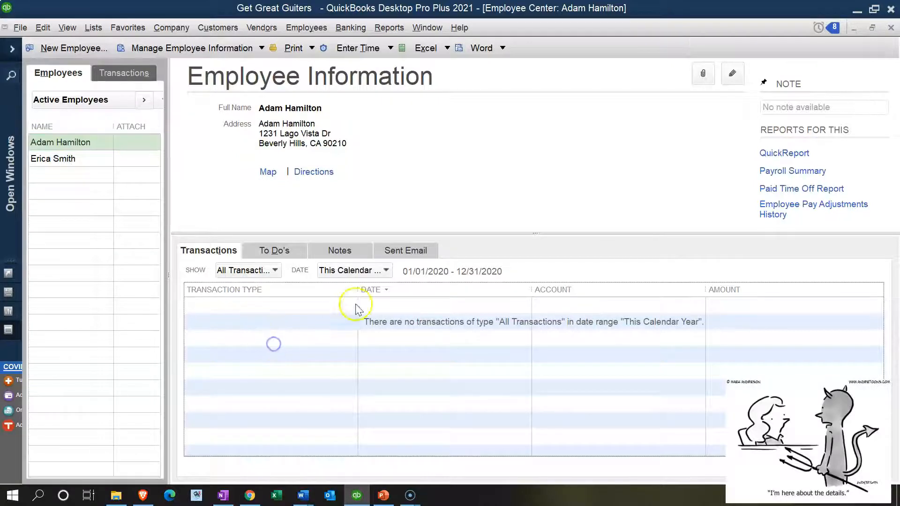
{"action": "left_click", "coordinate": [385, 271]}
{"action": "scroll", "coordinate": [393, 371], "scroll_direction": "down", "scroll_amount": 2}
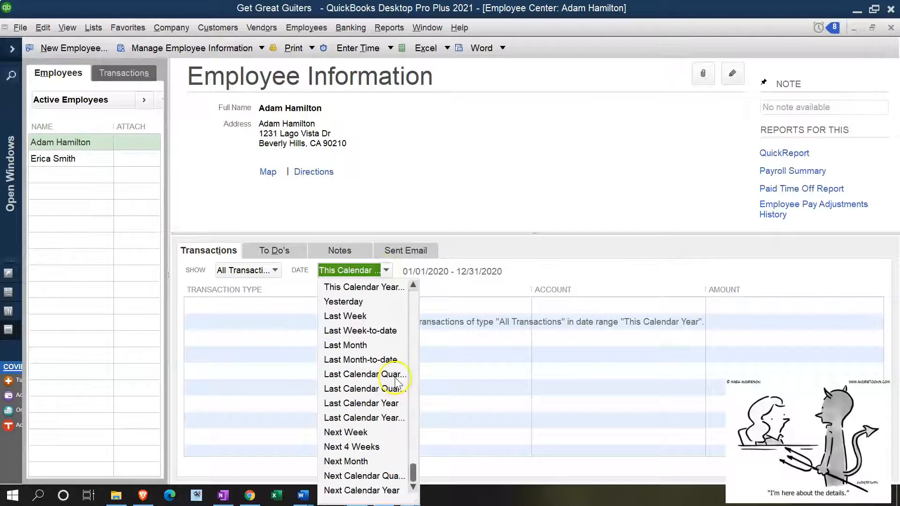
{"action": "left_click", "coordinate": [371, 490]}
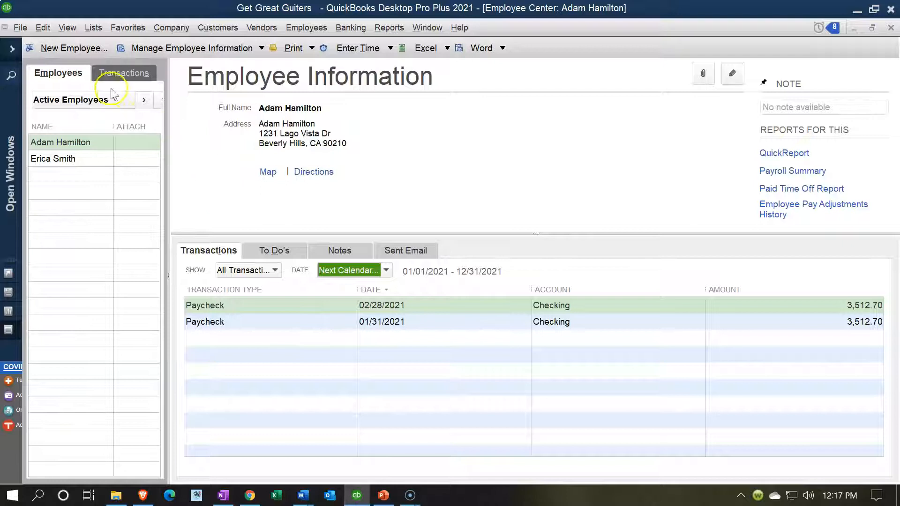
Look over the Personal and Payroll Info sections of a blank new employee form and close it without entering anything
{"action": "left_click", "coordinate": [80, 52]}
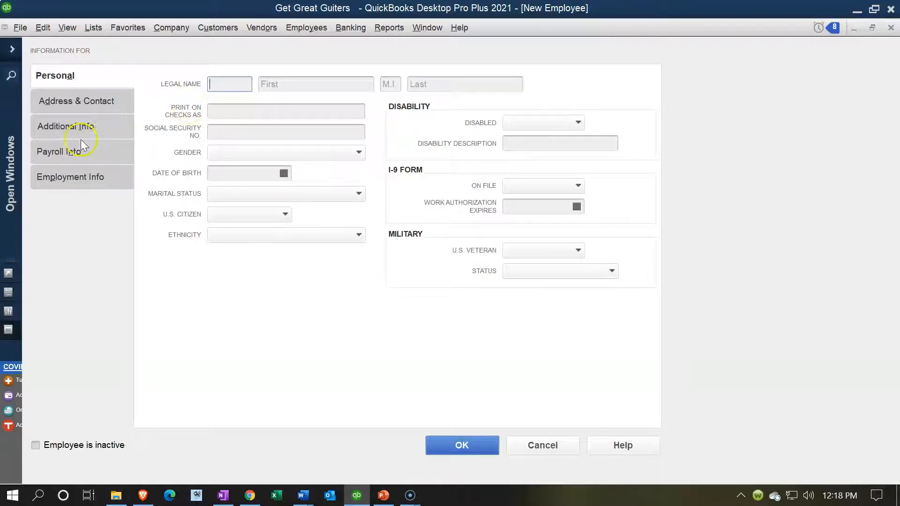
{"action": "left_click", "coordinate": [64, 147]}
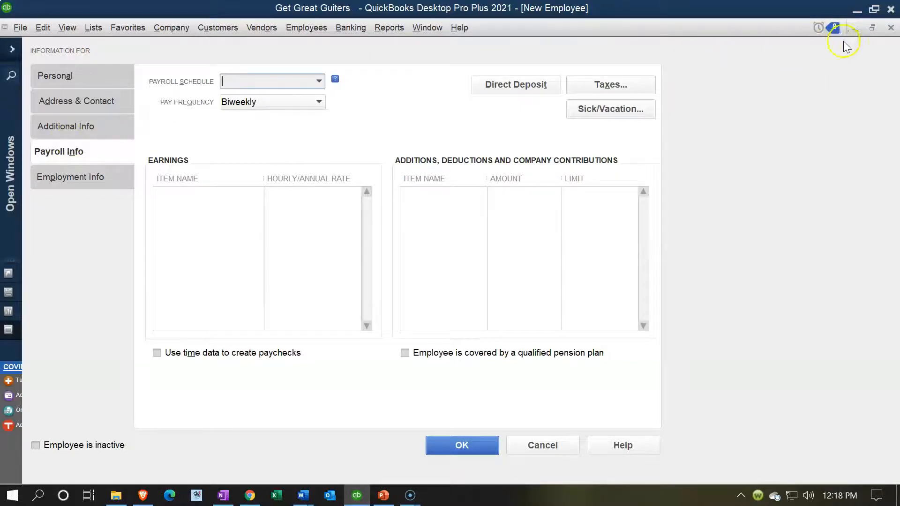
{"action": "left_click", "coordinate": [889, 28]}
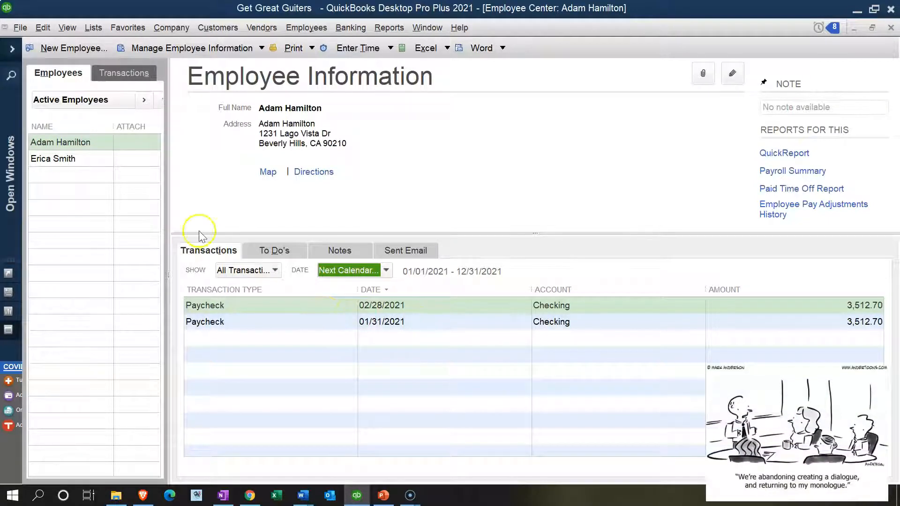
Review the first employee's personal, address, additional and payroll information, and close the record without changes
{"action": "double_click", "coordinate": [62, 145]}
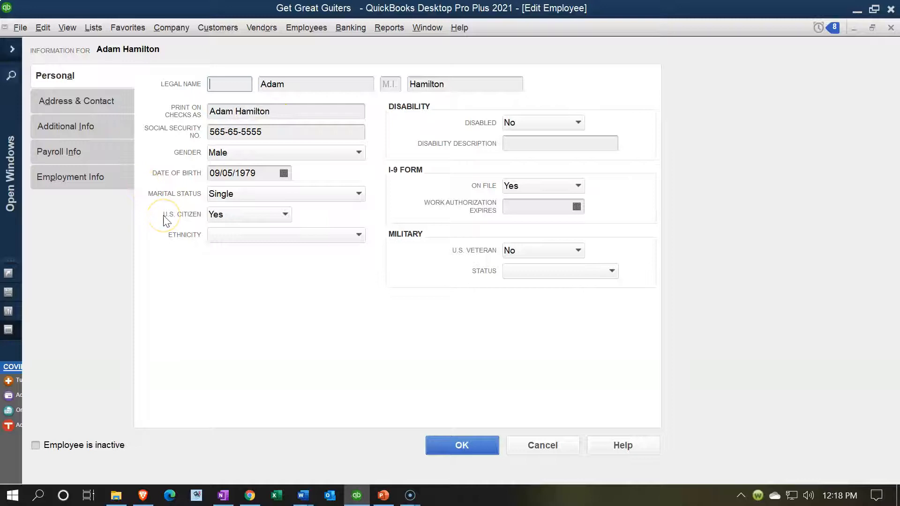
{"action": "left_click", "coordinate": [75, 102]}
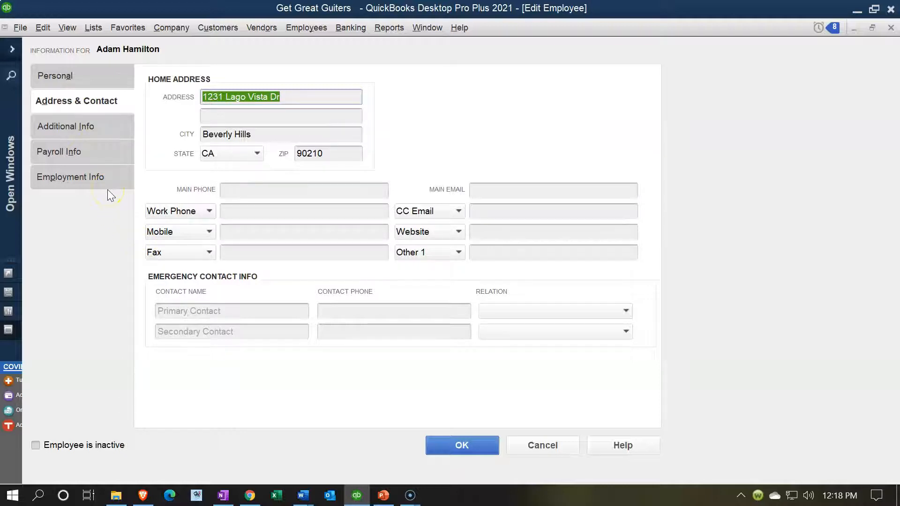
{"action": "left_click", "coordinate": [69, 126]}
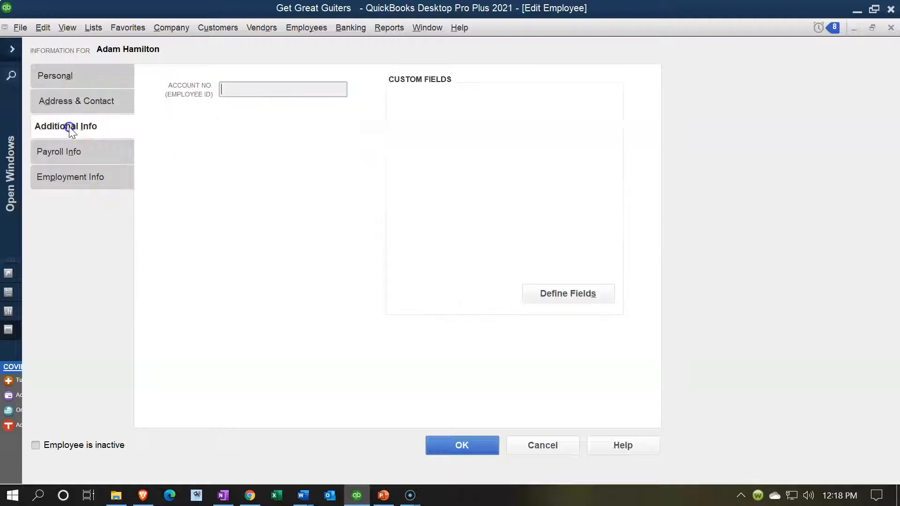
{"action": "left_click", "coordinate": [72, 154]}
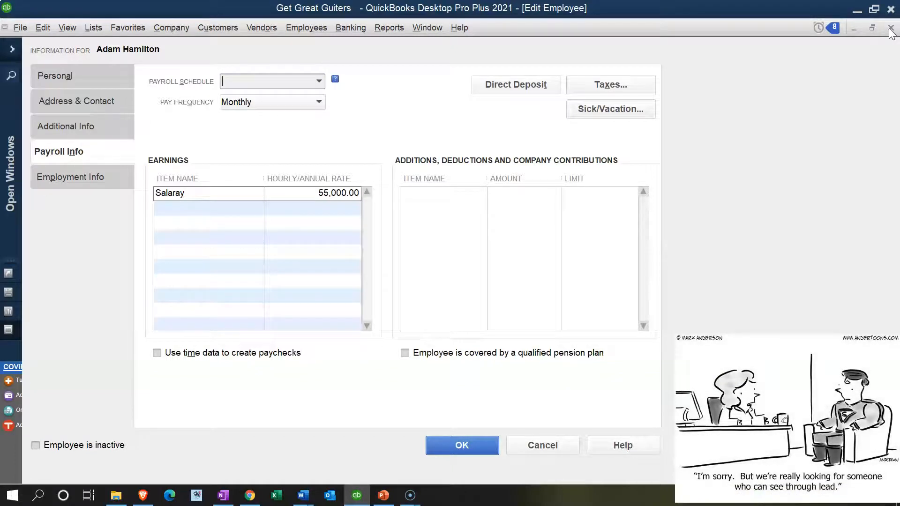
{"action": "left_click", "coordinate": [890, 28]}
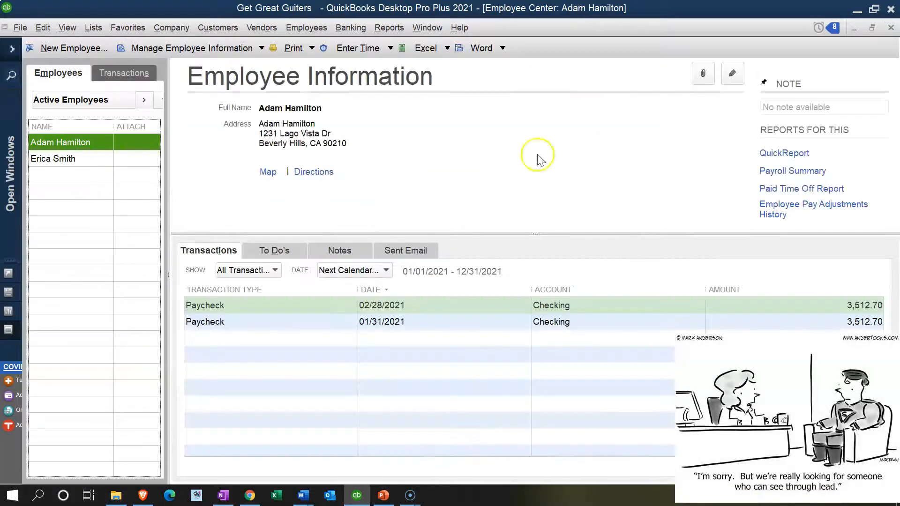
Switch the Employee Center from the employee list to the Paychecks transactions
{"action": "left_click", "coordinate": [466, 204]}
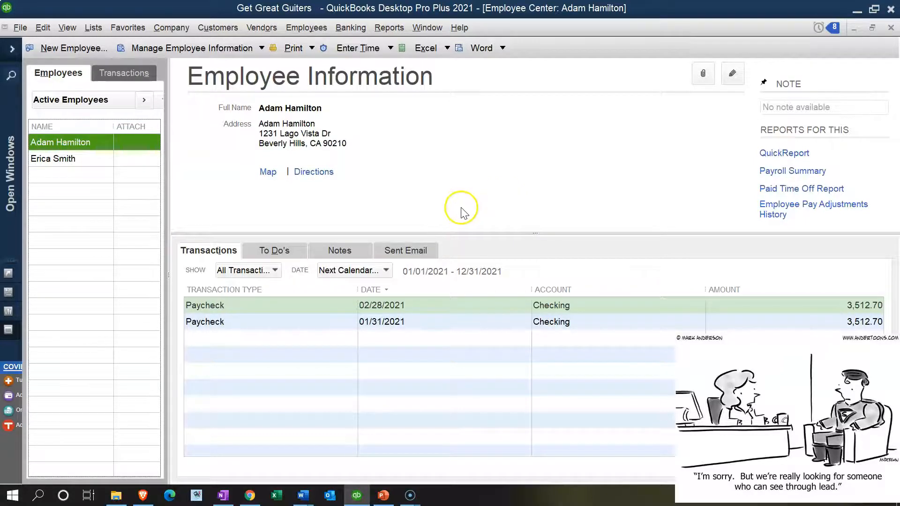
{"action": "left_click", "coordinate": [152, 97]}
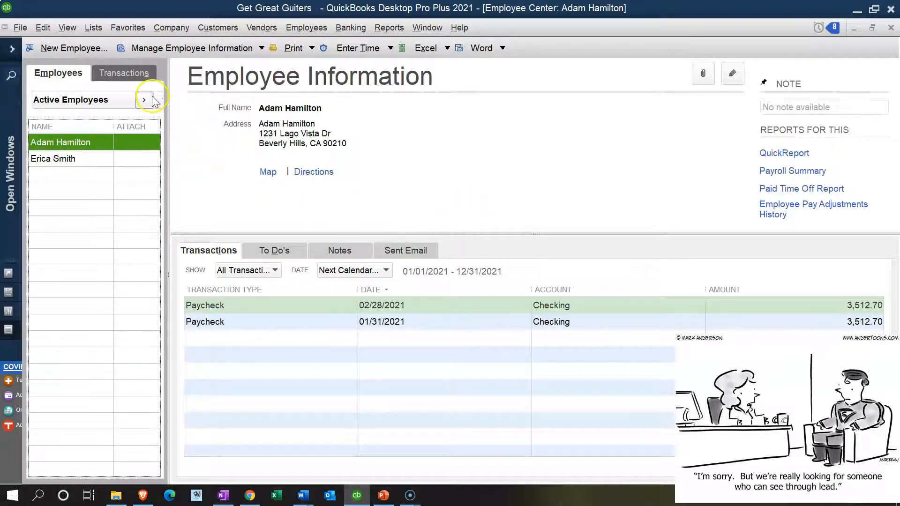
{"action": "left_click", "coordinate": [120, 73]}
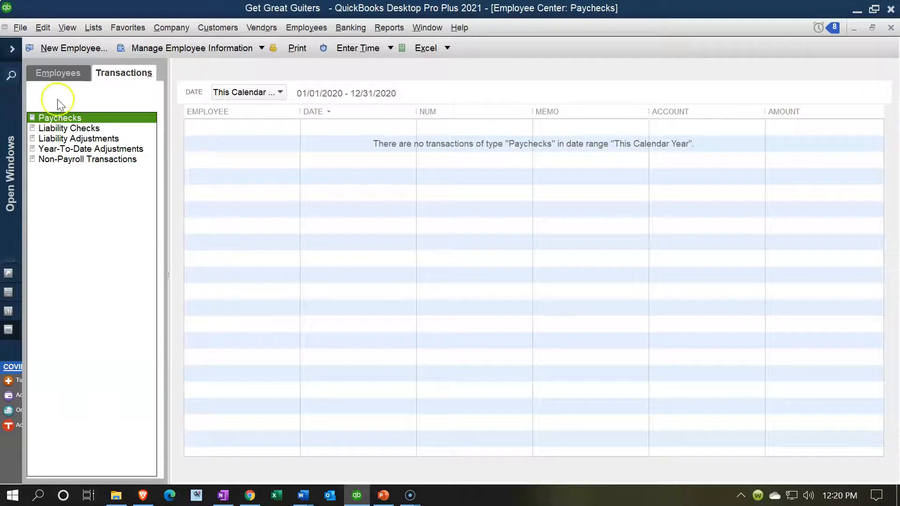
Switch to the home page and return to the Employee Center's paycheck list, leaving the side icon bar collapsed
{"action": "left_click", "coordinate": [11, 49]}
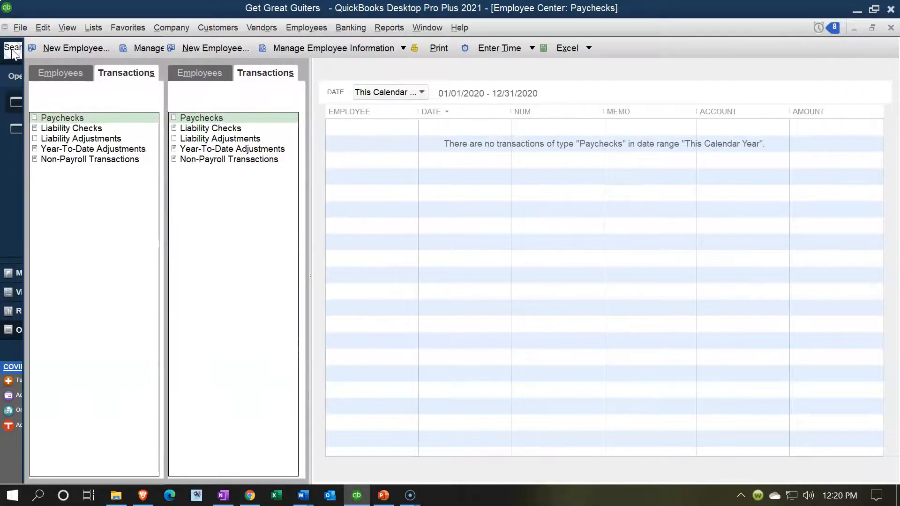
{"action": "left_click", "coordinate": [52, 127]}
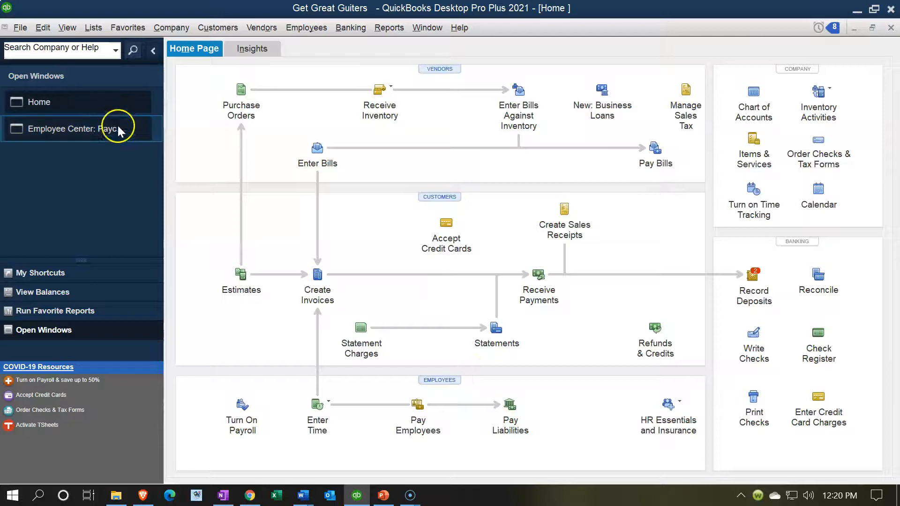
{"action": "left_click", "coordinate": [99, 130]}
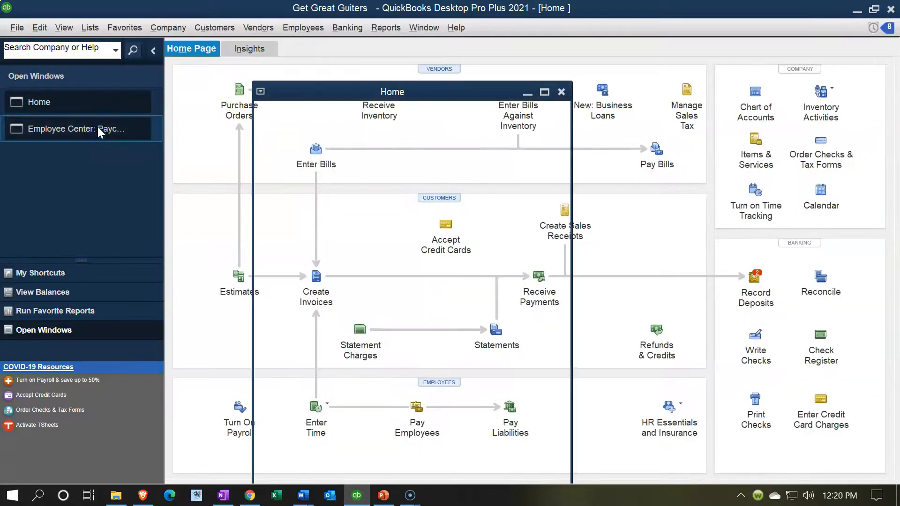
{"action": "left_click", "coordinate": [154, 53]}
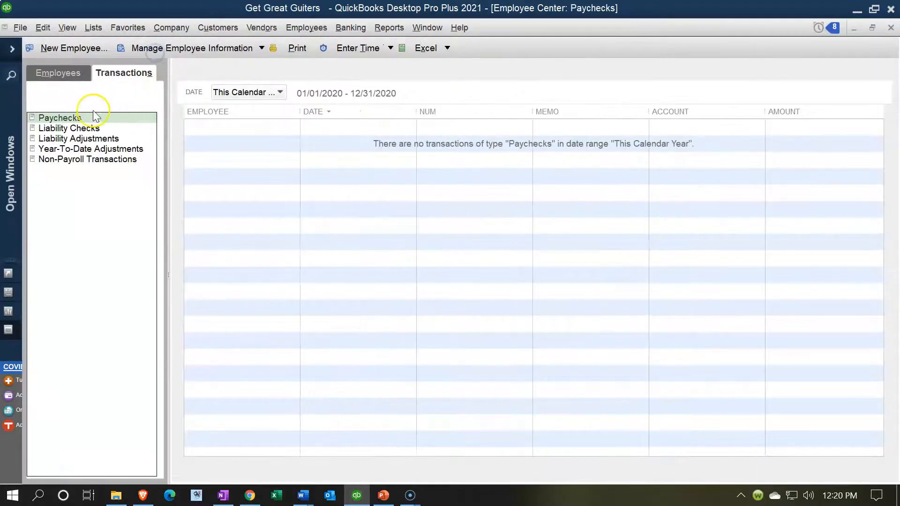
Filter the paychecks to Next Calendar Year and sort the list by employee, followed by date in ascending order
{"action": "left_click", "coordinate": [279, 92]}
{"action": "scroll", "coordinate": [244, 220], "scroll_direction": "down", "scroll_amount": 1}
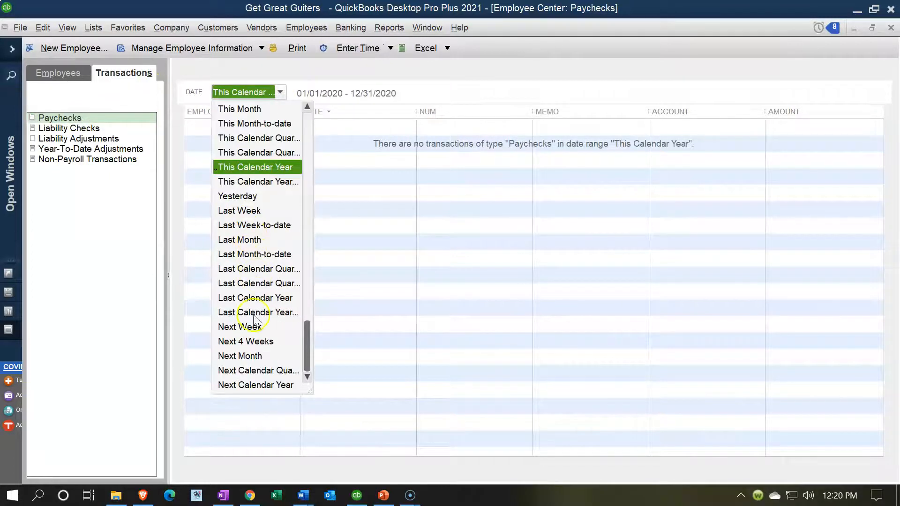
{"action": "left_click", "coordinate": [250, 385]}
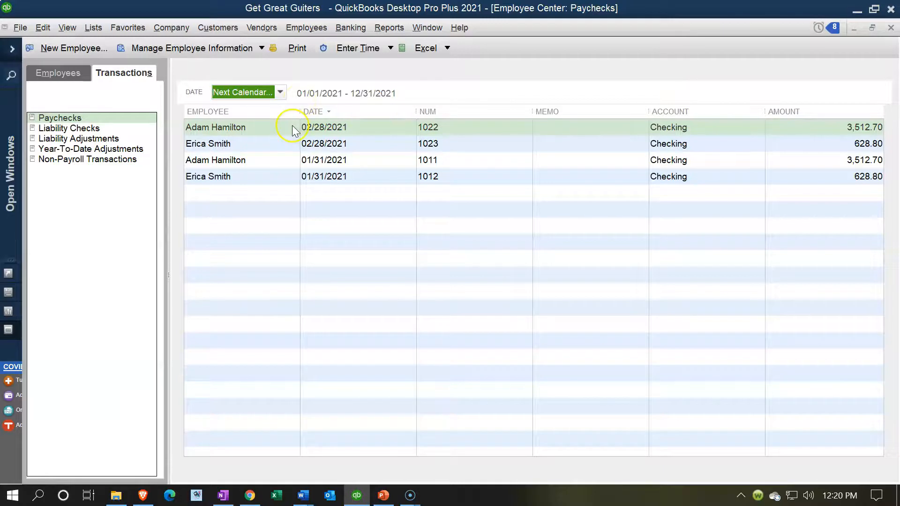
{"action": "left_click", "coordinate": [280, 92]}
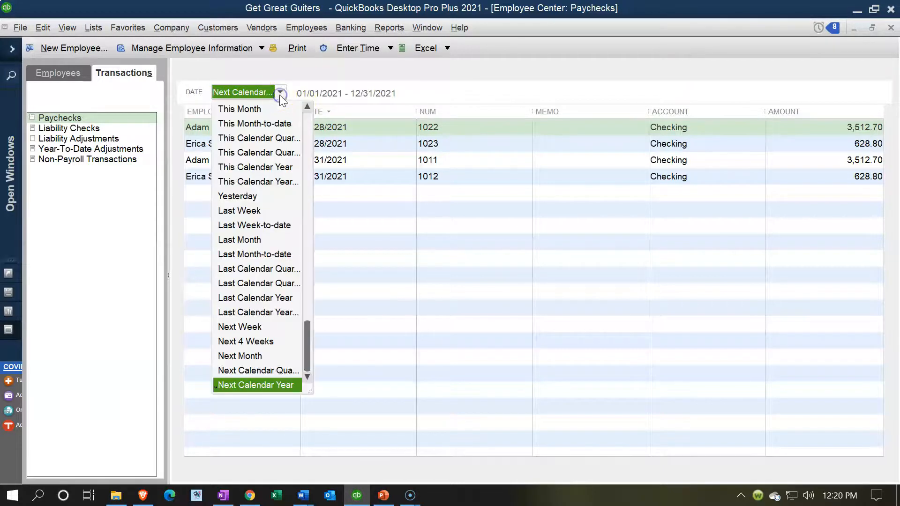
{"action": "left_click", "coordinate": [279, 94]}
{"action": "left_click", "coordinate": [71, 130]}
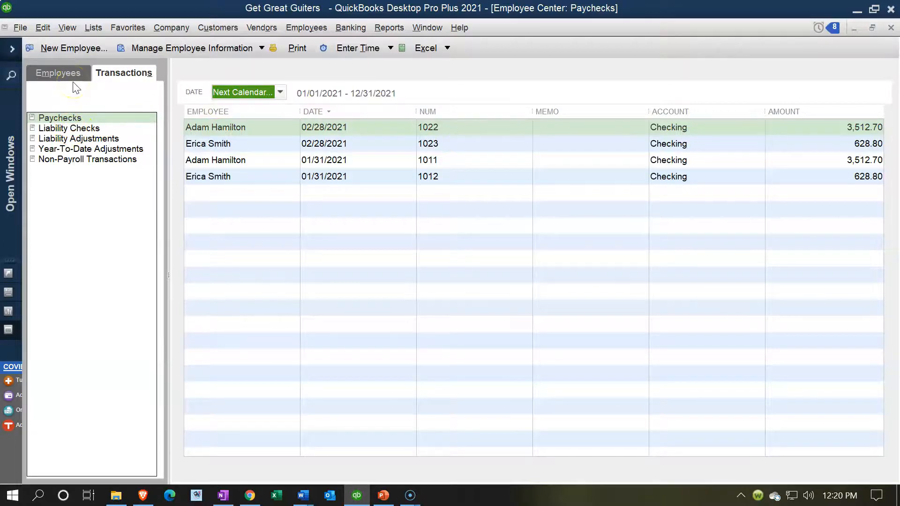
{"action": "left_click", "coordinate": [252, 113]}
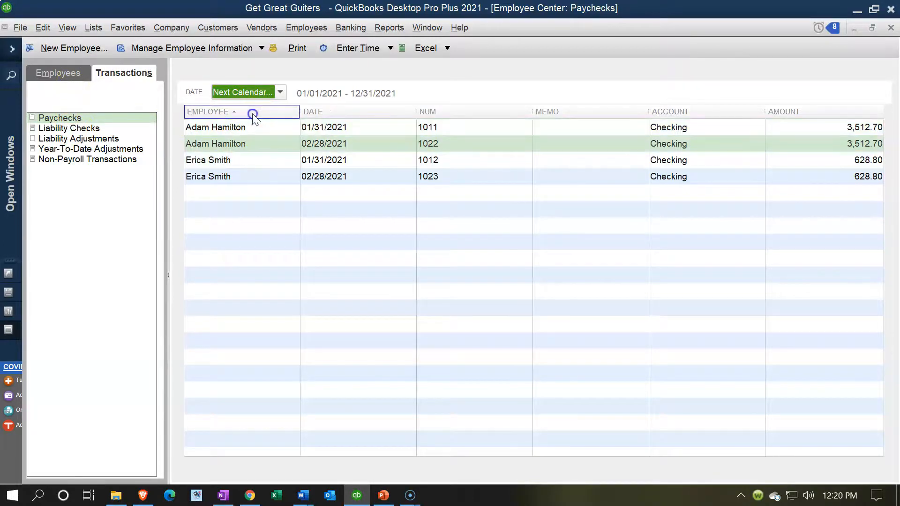
{"action": "left_click", "coordinate": [336, 112]}
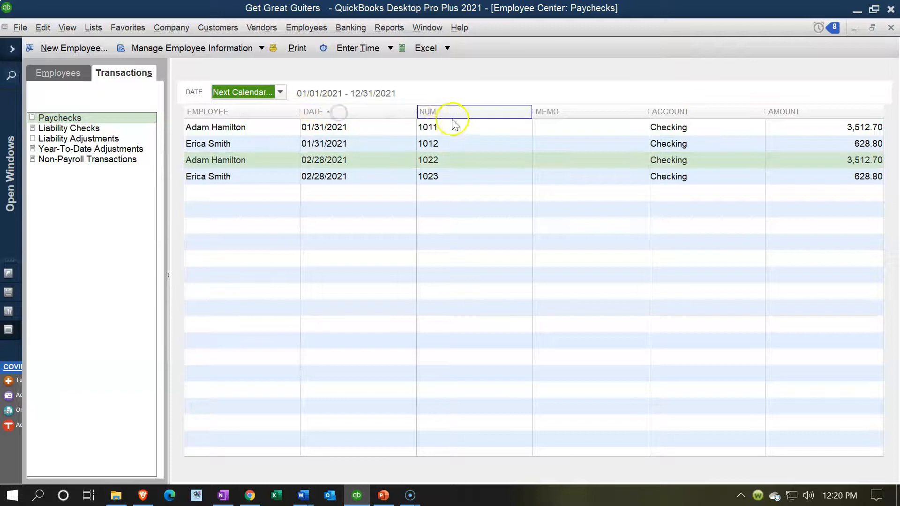
List the Liability Checks transactions and filter them to Next Calendar Year
{"action": "left_click", "coordinate": [69, 128]}
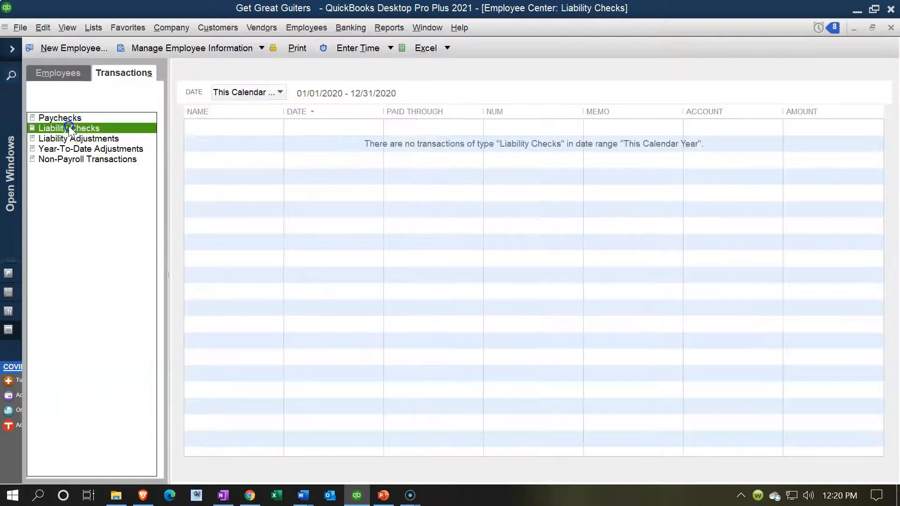
{"action": "left_click", "coordinate": [277, 92]}
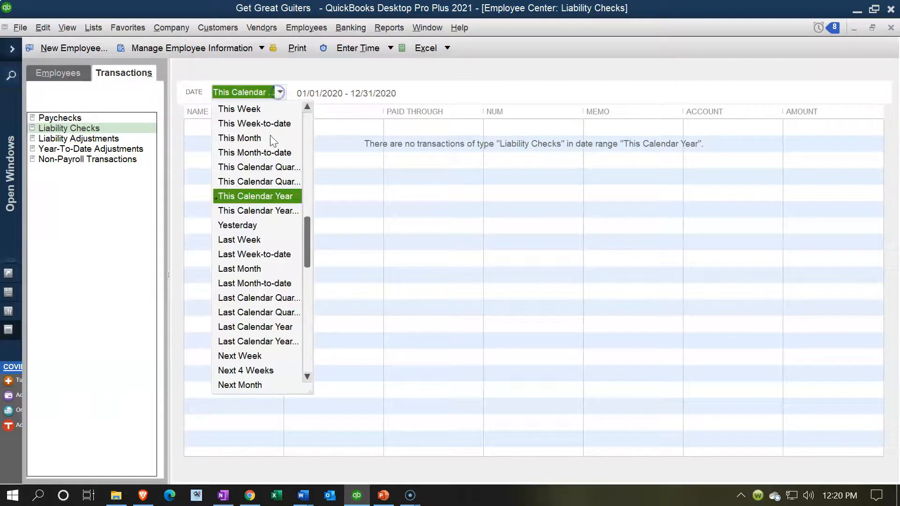
{"action": "scroll", "coordinate": [283, 230], "scroll_direction": "down", "scroll_amount": 1}
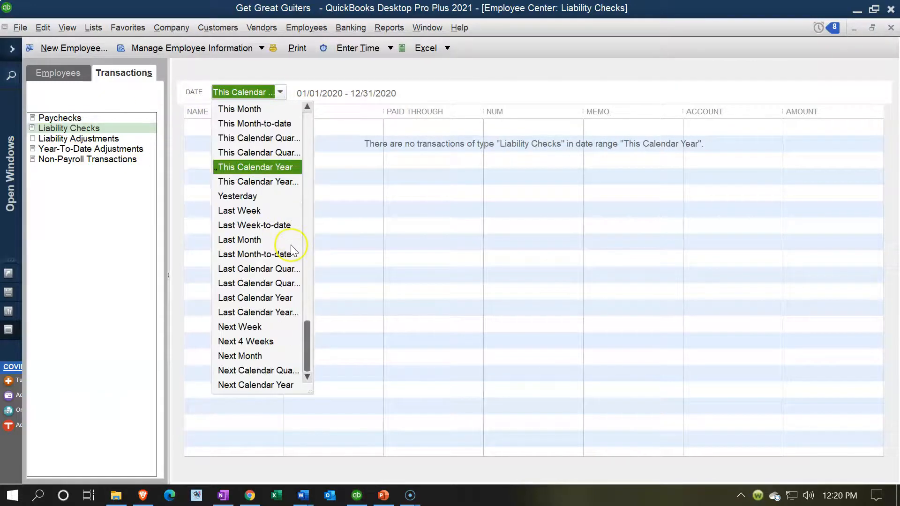
{"action": "left_click", "coordinate": [265, 387]}
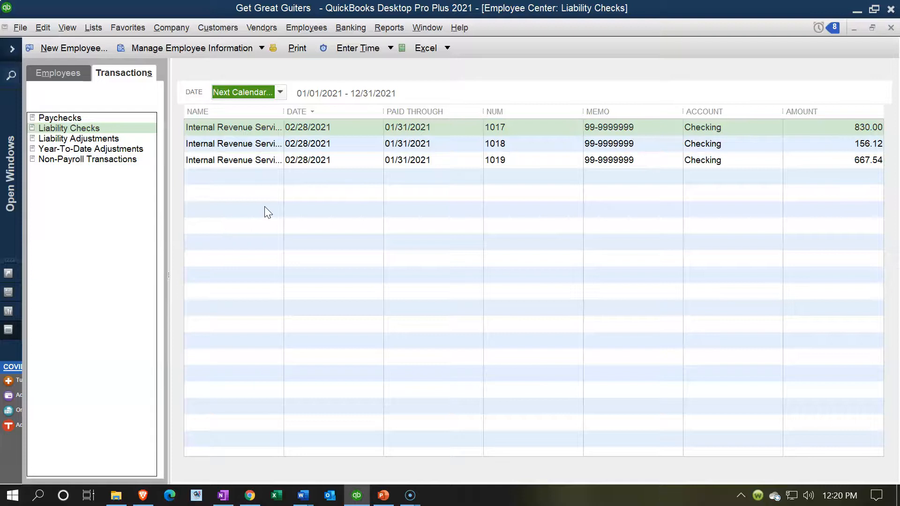
Review the Liability Adjustments, Year-To-Date Adjustments and Non-Payroll Transactions lists in the Employee Center
{"action": "left_click", "coordinate": [90, 138]}
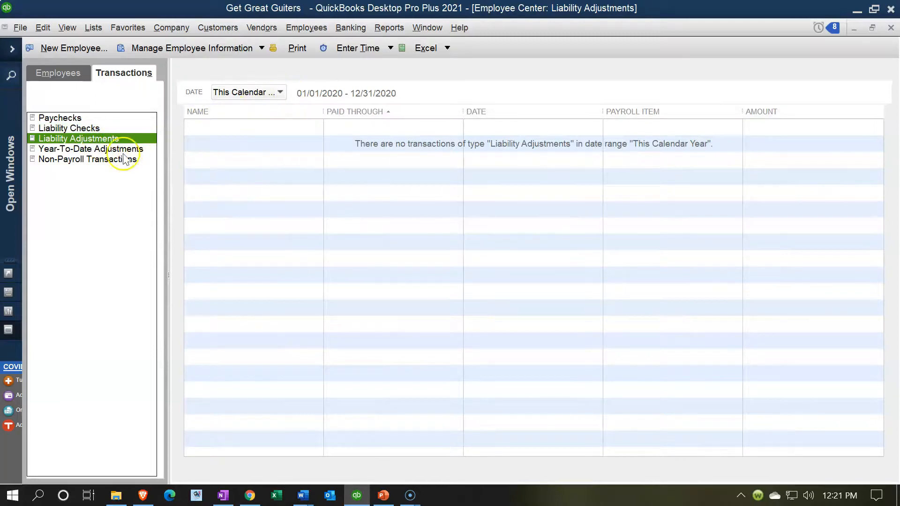
{"action": "left_click", "coordinate": [87, 149]}
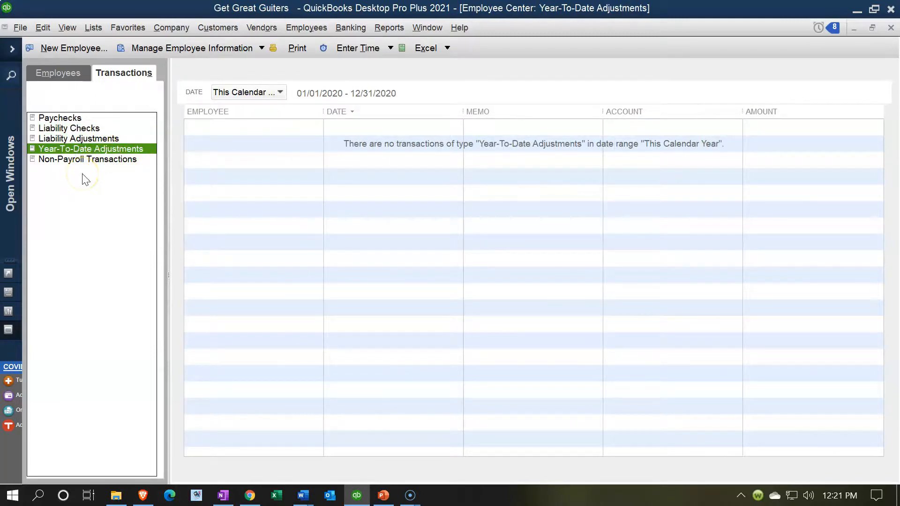
{"action": "left_click", "coordinate": [71, 161]}
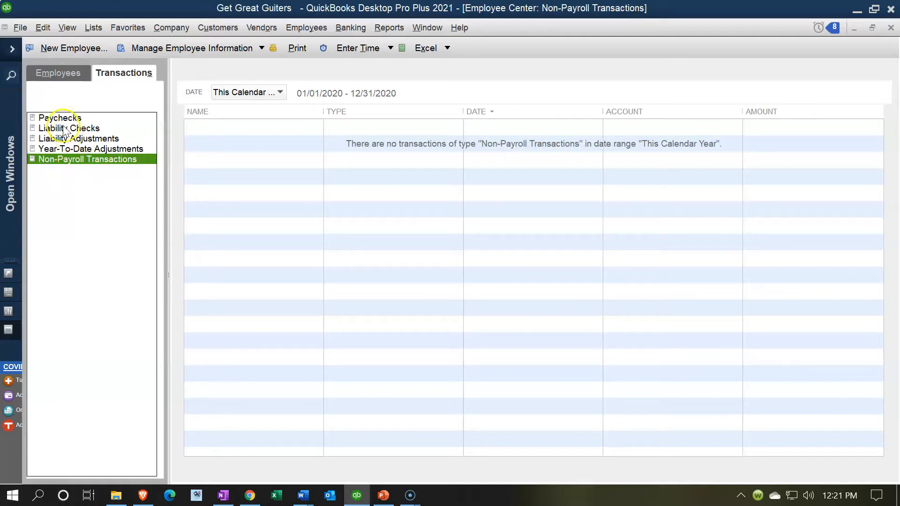
Return to the employee list and review the first employee's to-do's, notes and sent email, ending on that employee's transactions
{"action": "left_click", "coordinate": [54, 73]}
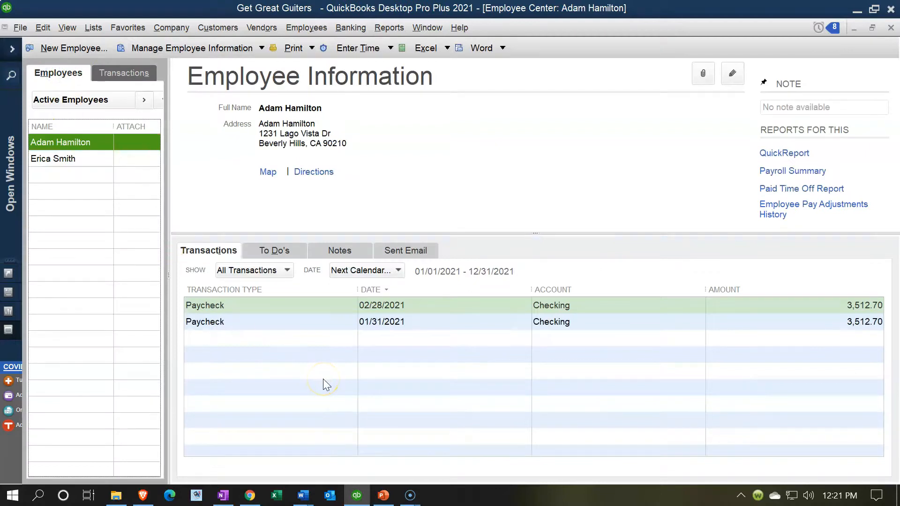
{"action": "left_click", "coordinate": [264, 260]}
{"action": "left_click", "coordinate": [340, 253]}
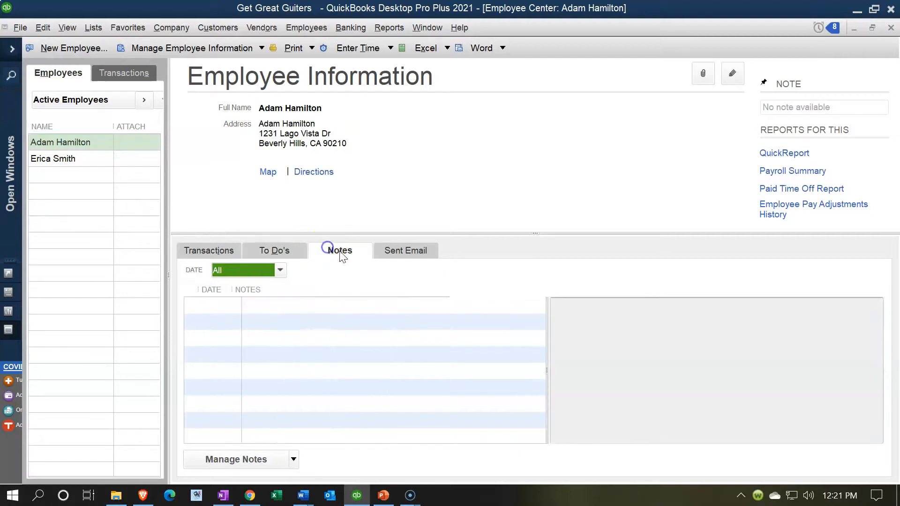
{"action": "left_click", "coordinate": [406, 252]}
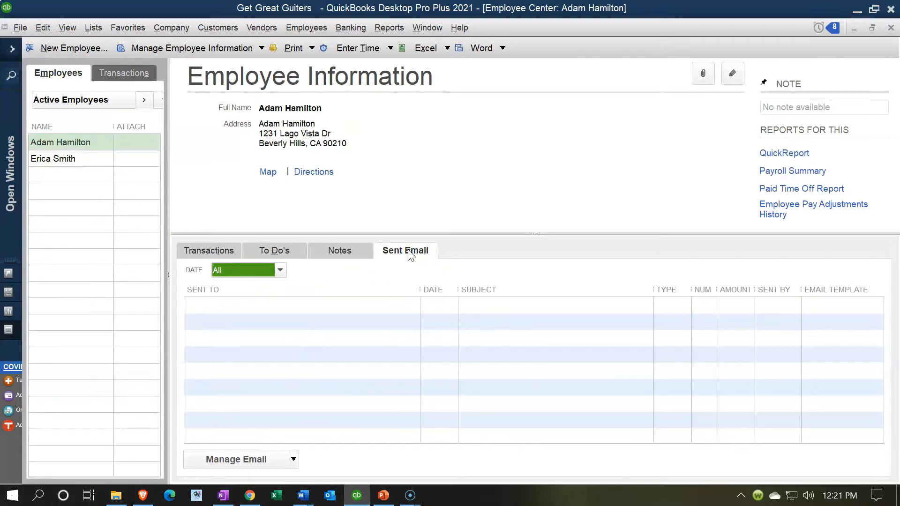
{"action": "left_click", "coordinate": [208, 252]}
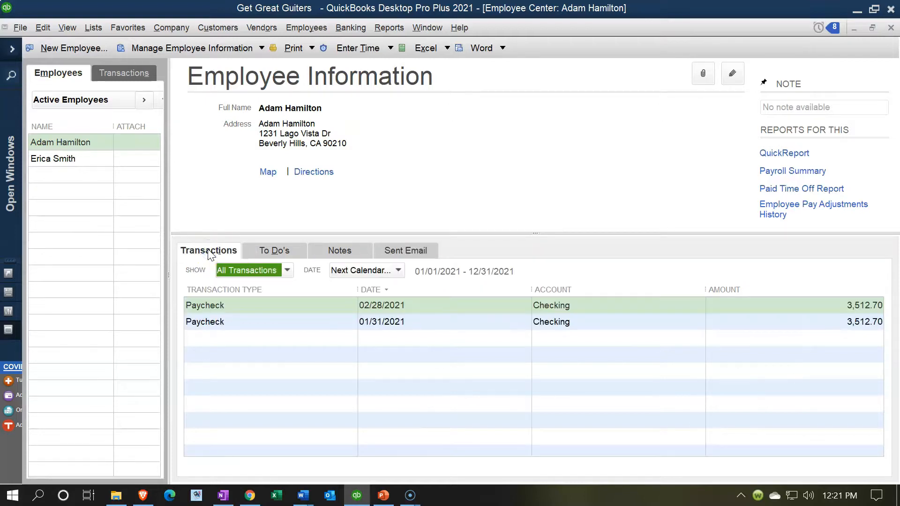